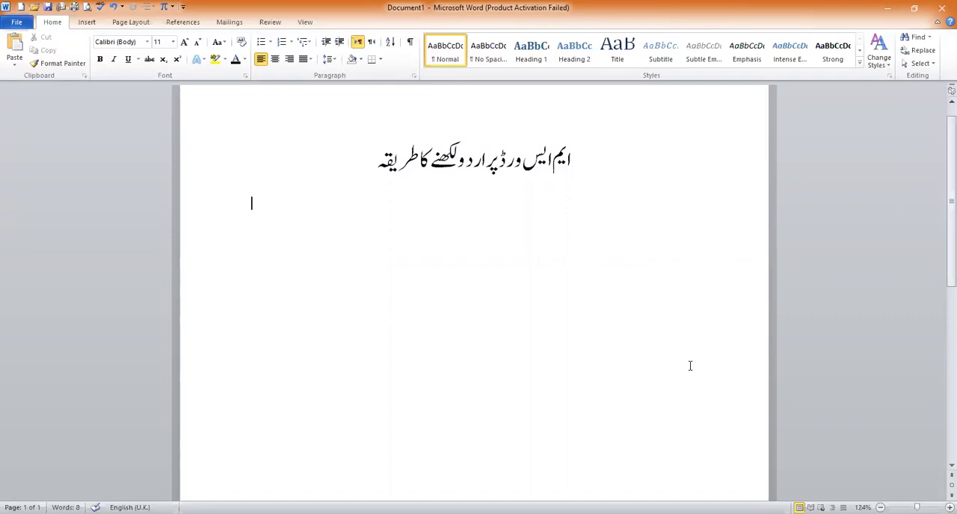
Write the line "Software: Pak Urdu installer (Laptop/Pc)" below the Urdu heading
click(252, 202)
text(Software: Pak Urdu)
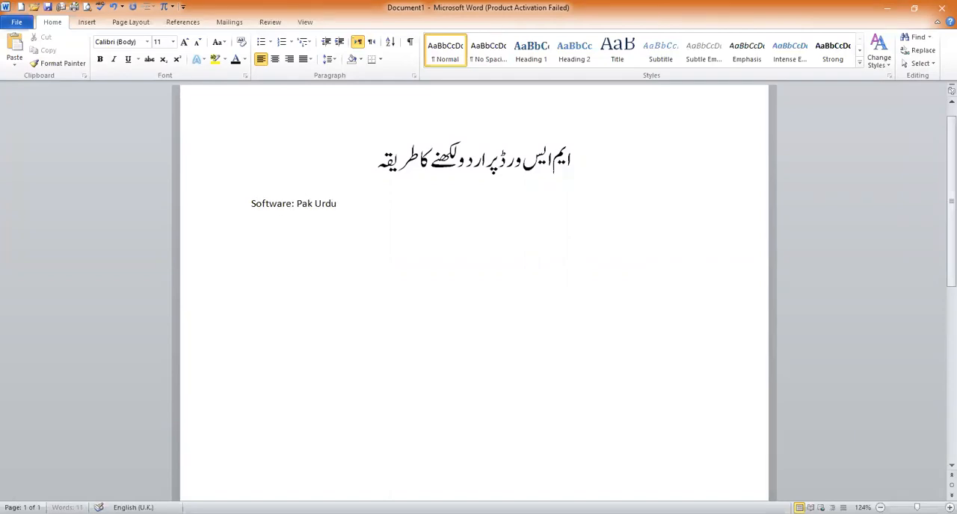
text( installer)
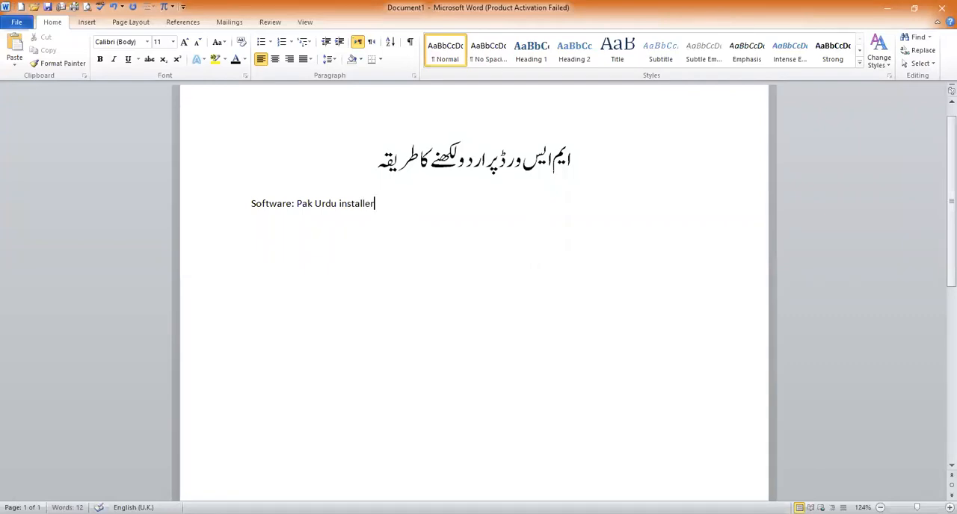
text( (Laptop/Pc))
Add a new line reading "Mobile: Pak flag keyboard" under the software line
key(Return)
text(Mobile:)
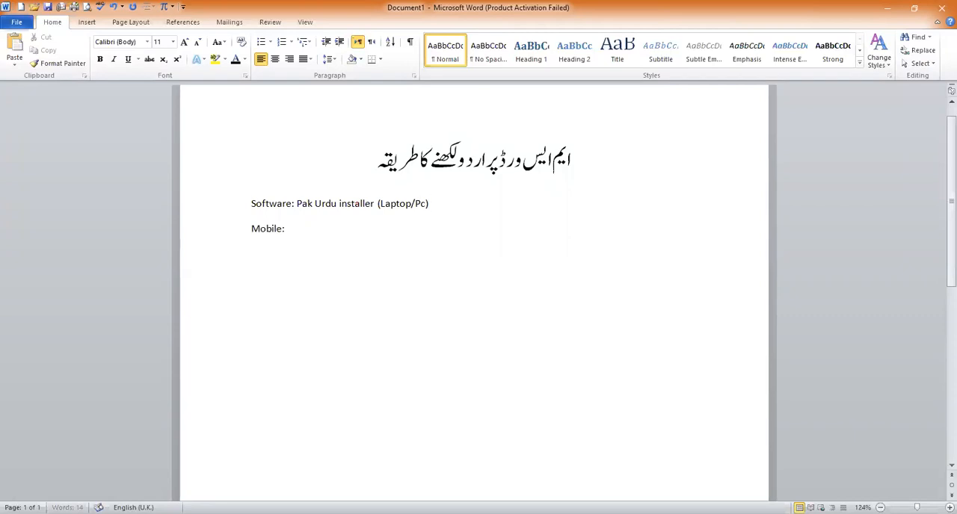
text( Pak flag keyboard)
Enlarge the text of the Software and Mobile lines to 22 pt
drag(367, 230, 265, 211)
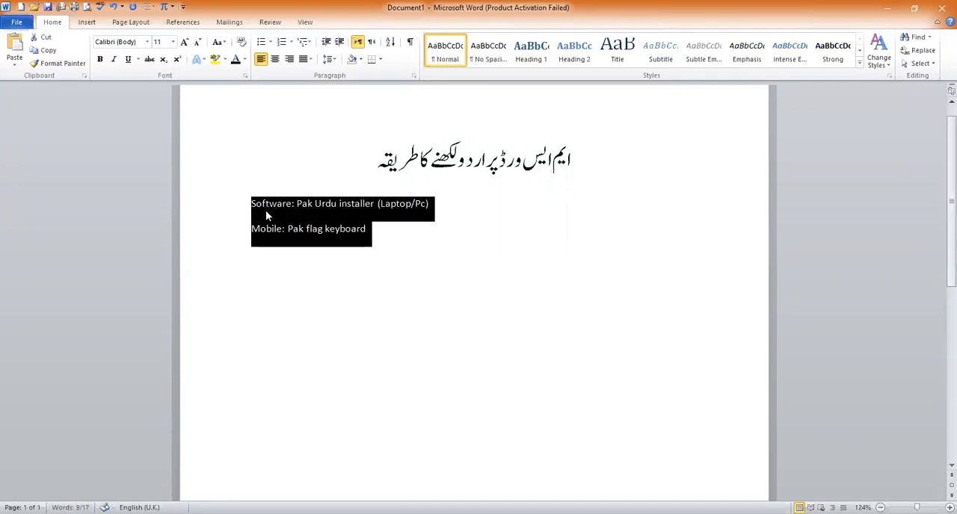
key(ctrl+shift+period)
key(ctrl+shift+period)
key(ctrl+shift+period)
key(ctrl+shift+period)
key(ctrl+shift+period)
key(ctrl+shift+period)
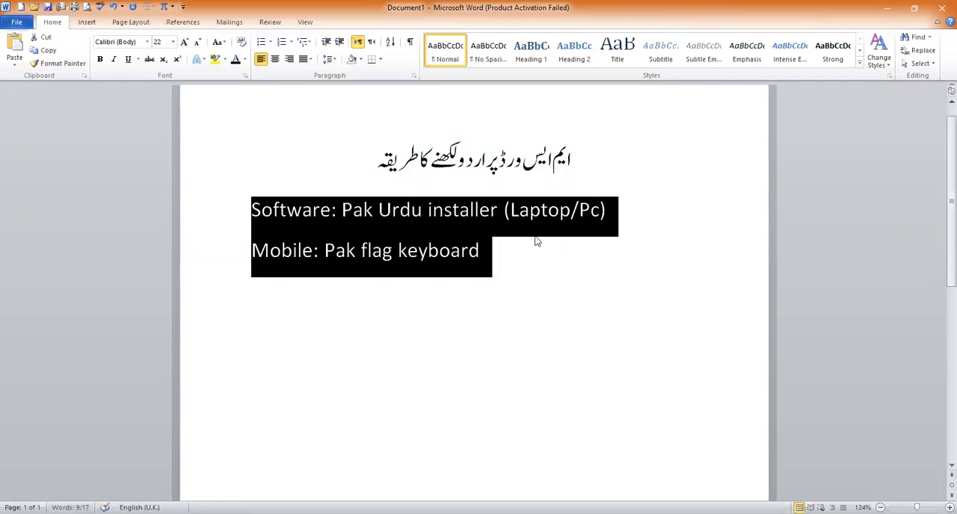
click(580, 213)
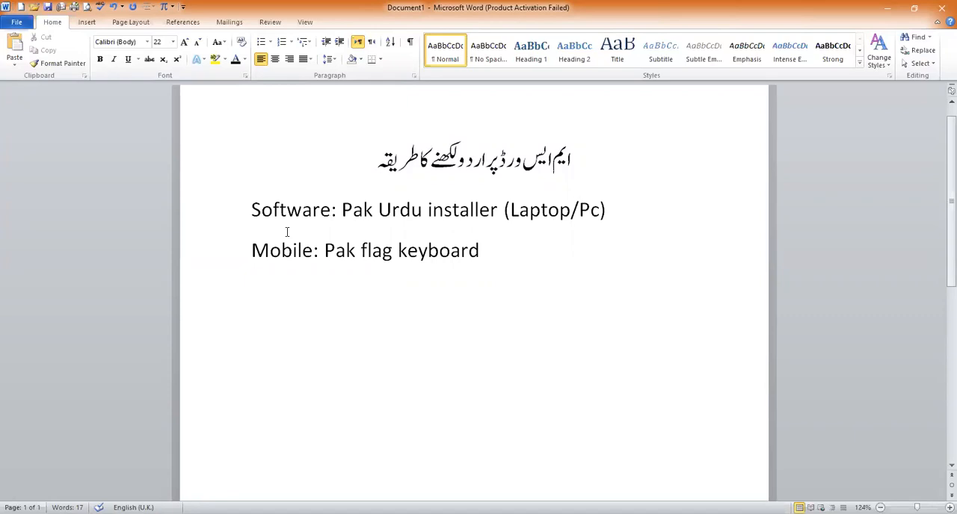
Change the font of "Pak Urdu installer" in the software line to Showcard Gothic
drag(502, 209, 347, 211)
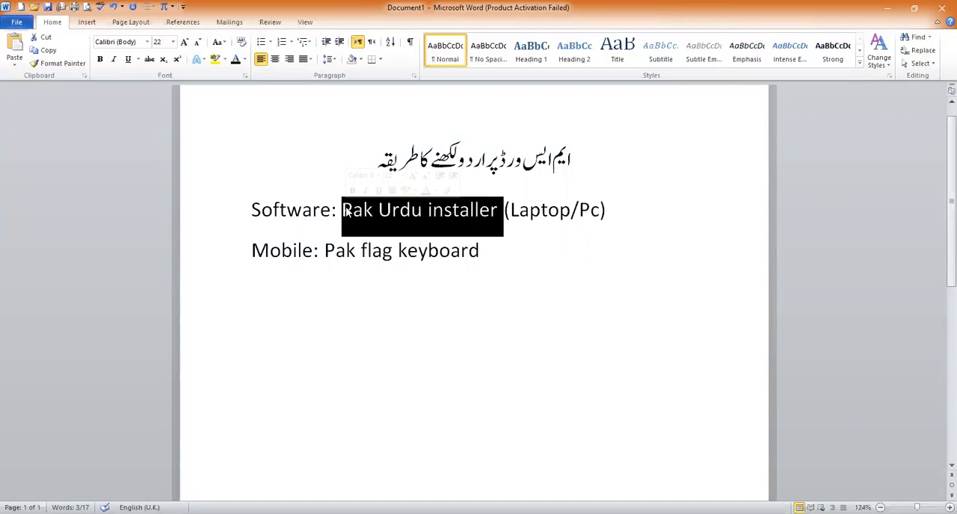
click(147, 43)
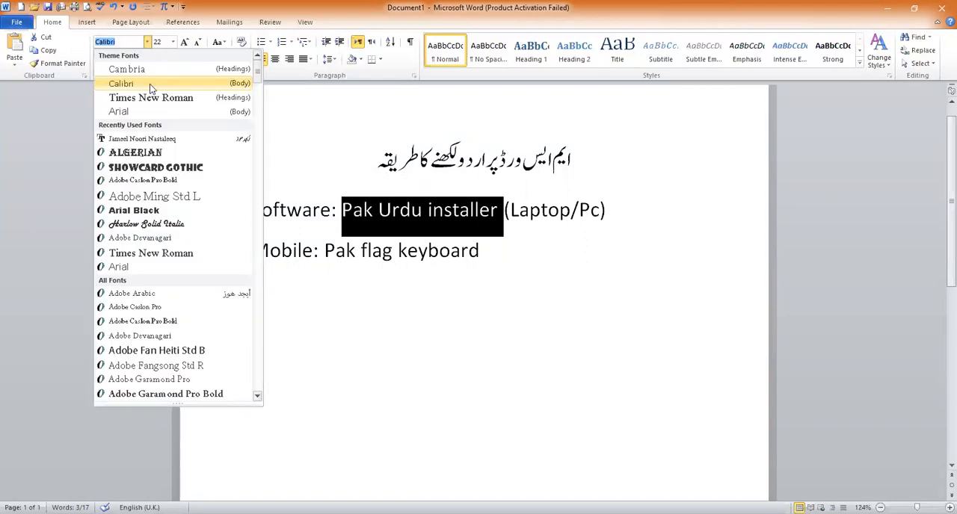
click(160, 166)
Paste the copied table of Urdu letters and their keyboard keys below the Mobile line
click(494, 285)
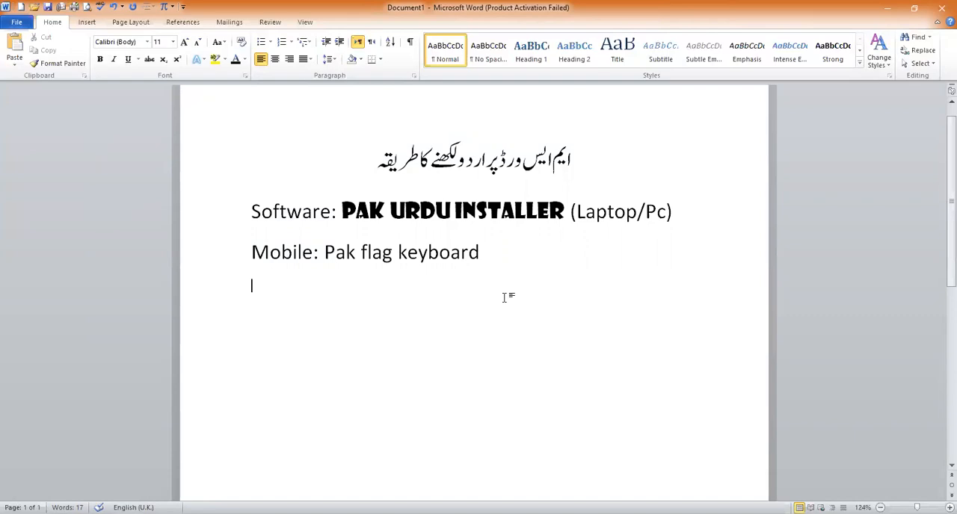
key(ctrl+v)
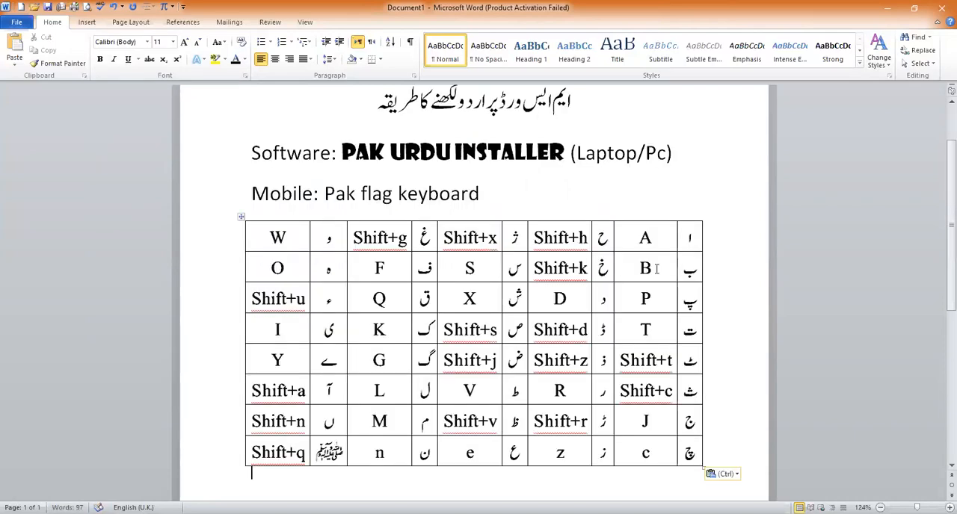
scroll(940, 222, down, 2)
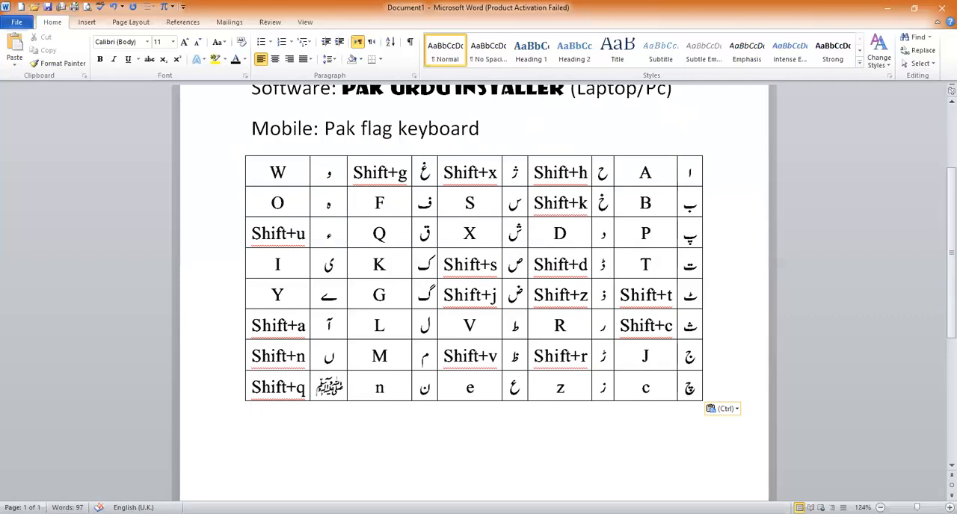
Switch the input language to Urdu and write an introduction with the person's full name below the table, ending with "ہے میں نے"
key(alt+shift)
key(alt+shift)
key(alt+shift)
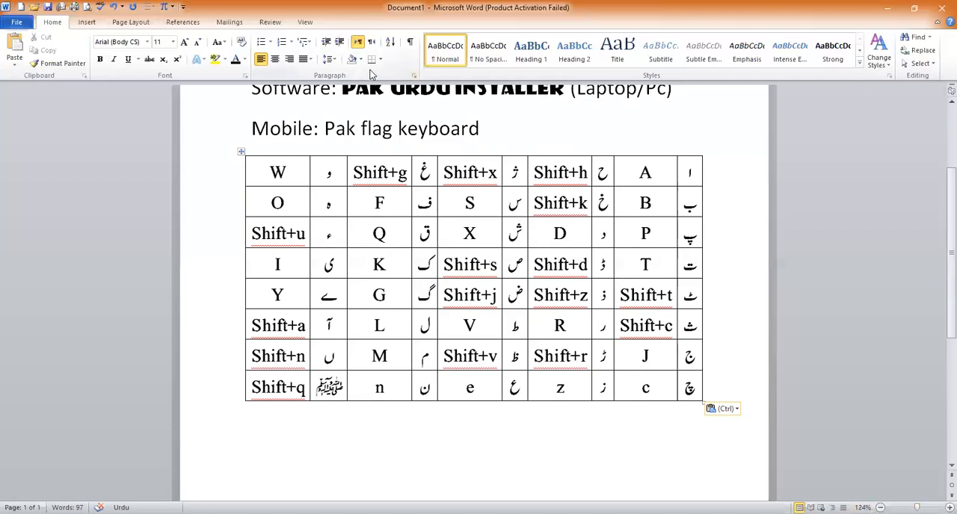
key(Return)
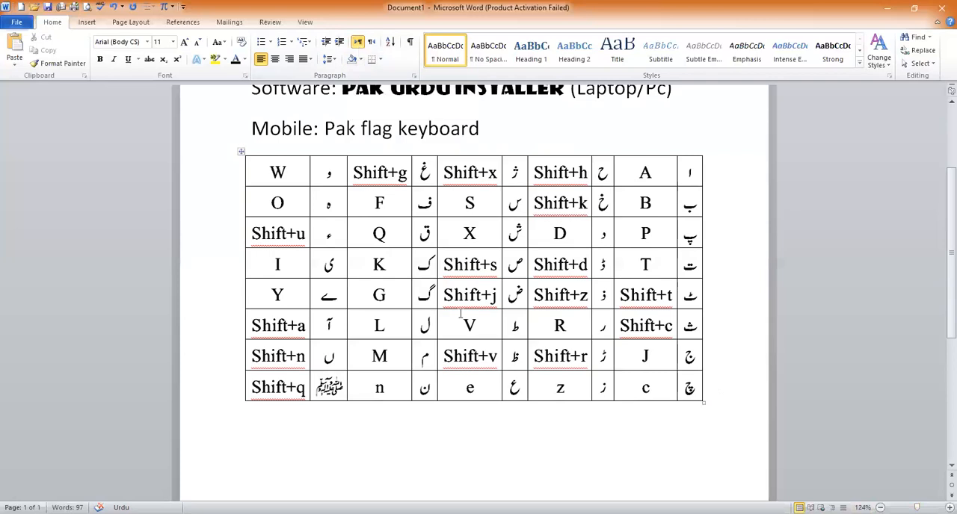
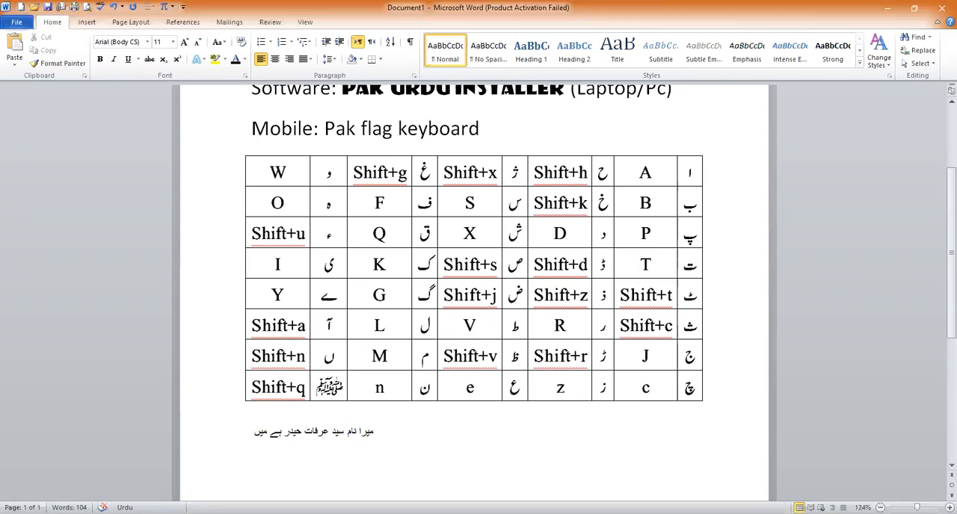
text(نے)
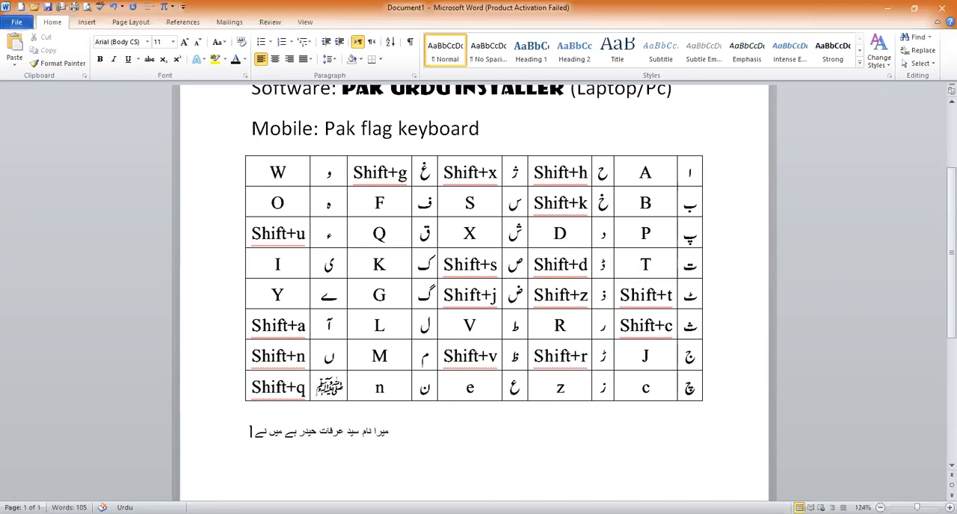
Add "bsc" to the sentence with English input and set the paragraph to right-to-left text direction
key(alt+shift)
text(bsc)
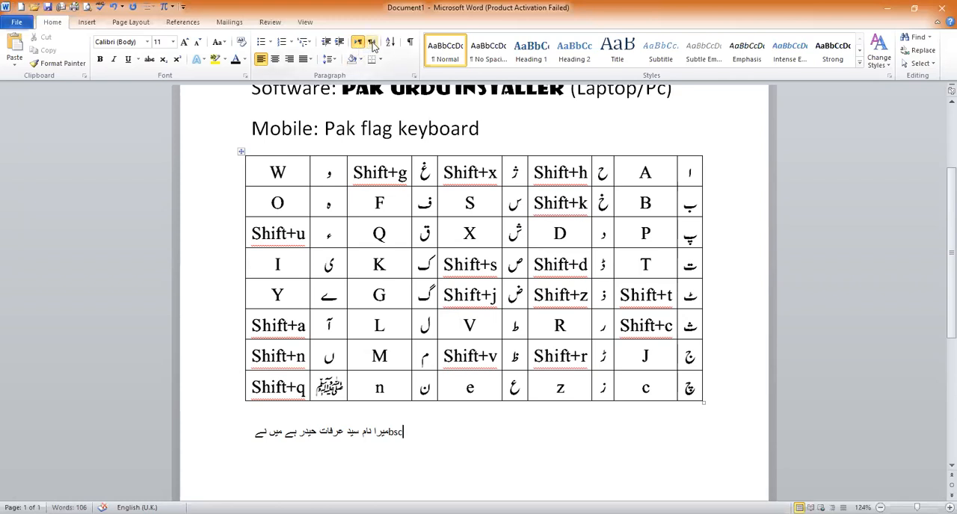
click(372, 43)
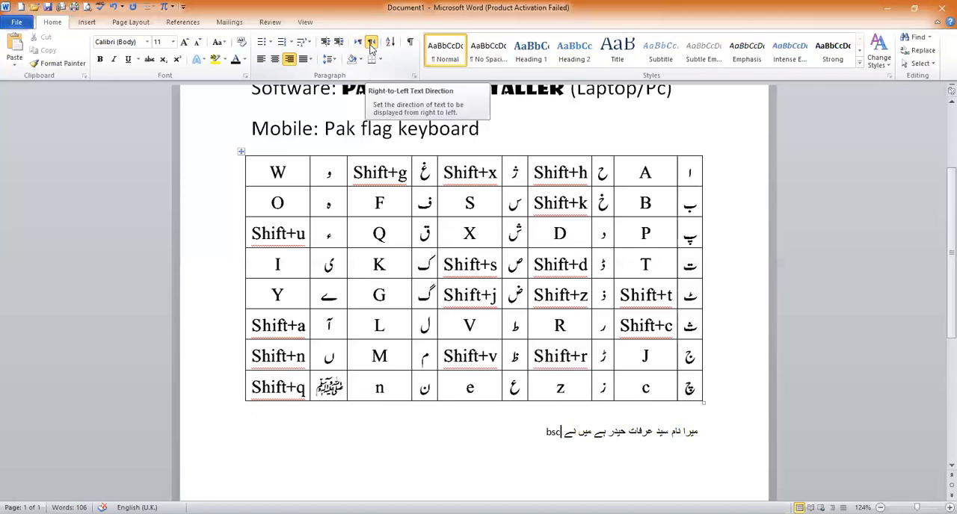
Switch back to Urdu input and finish the sentence after "bsc" with "مکینیکل انجینیئرنگ کی ہے۔"
key(alt+shift)
text(م)
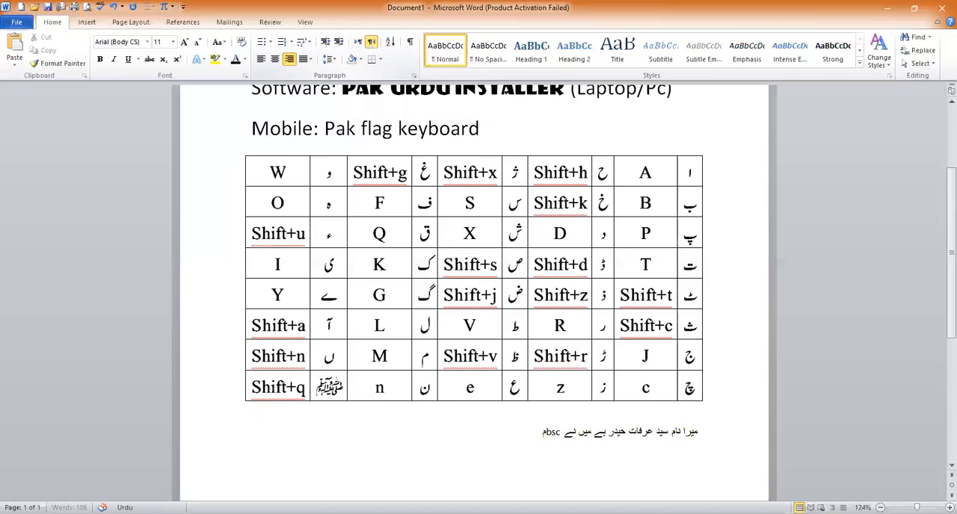
text(کینیکل انجین)
text(یرن)
text(گ کی بی)
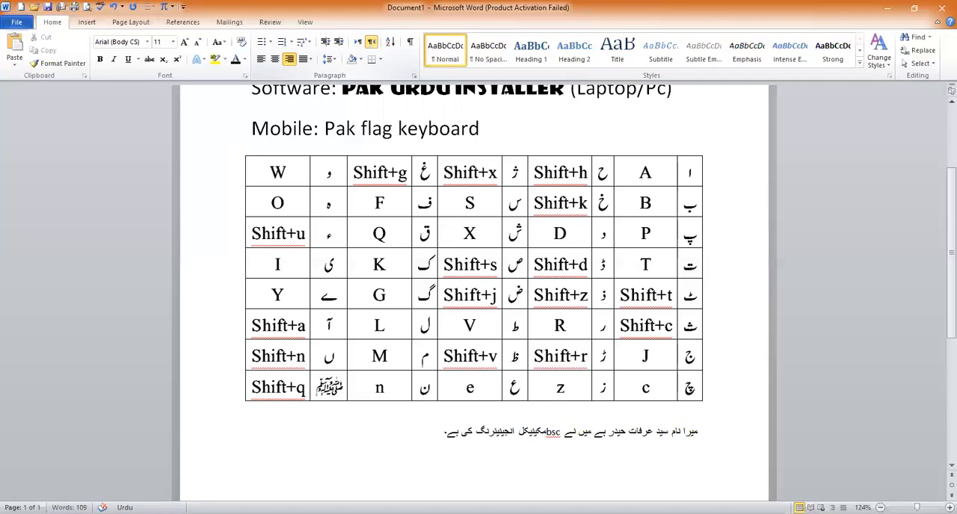
key(alt+shift)
click(371, 45)
Format the whole Urdu sentence below the table in Jameel Noori Nastaleeq at 20 pt
drag(707, 433, 439, 430)
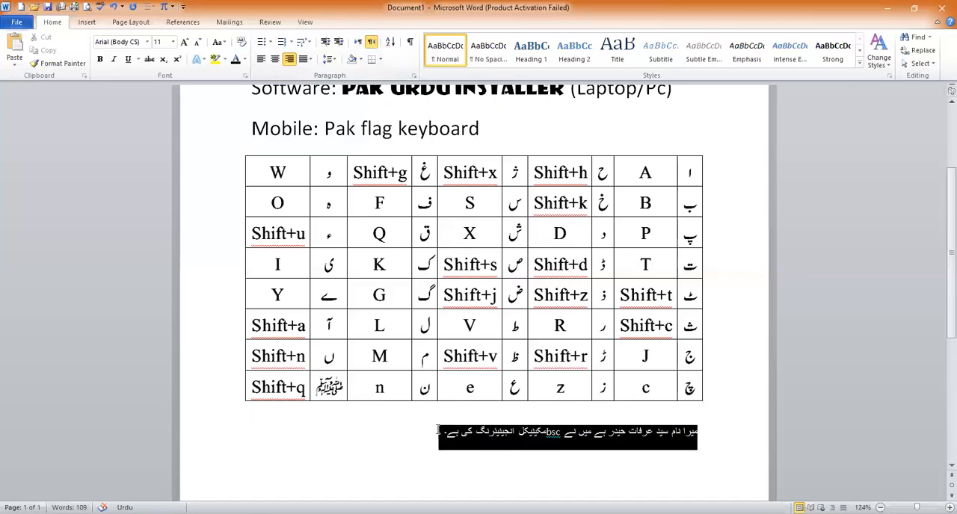
key(ctrl+shift+period)
key(ctrl+shift+period)
key(ctrl+shift+period)
key(ctrl+shift+period)
key(ctrl+shift+period)
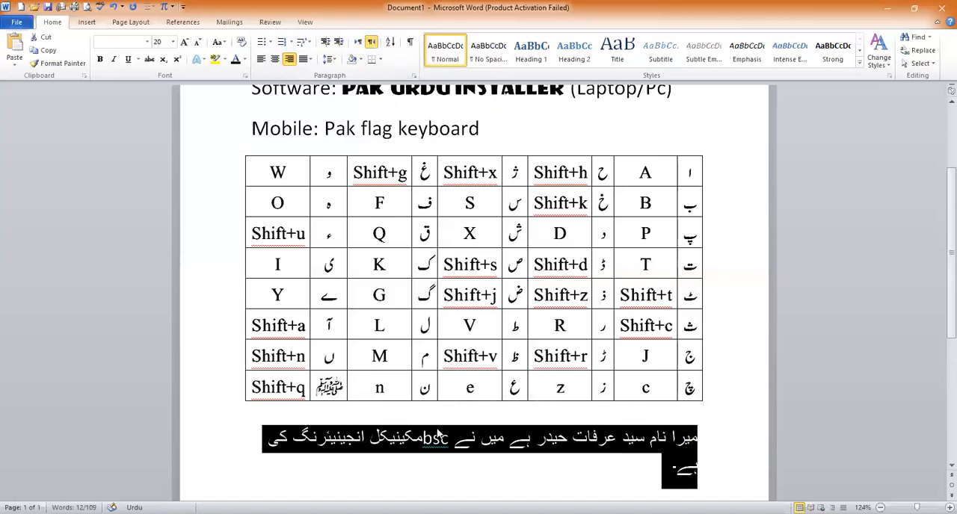
scroll(940, 298, down, 3)
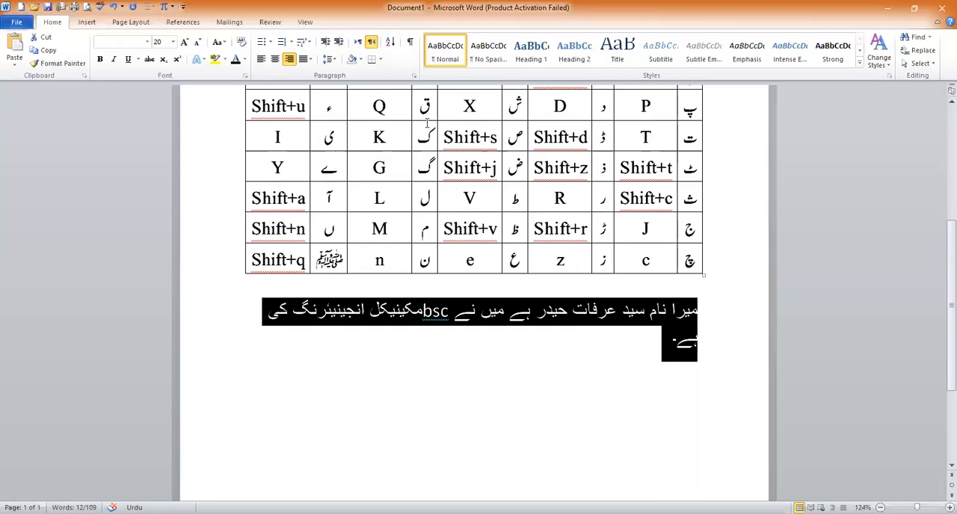
click(147, 43)
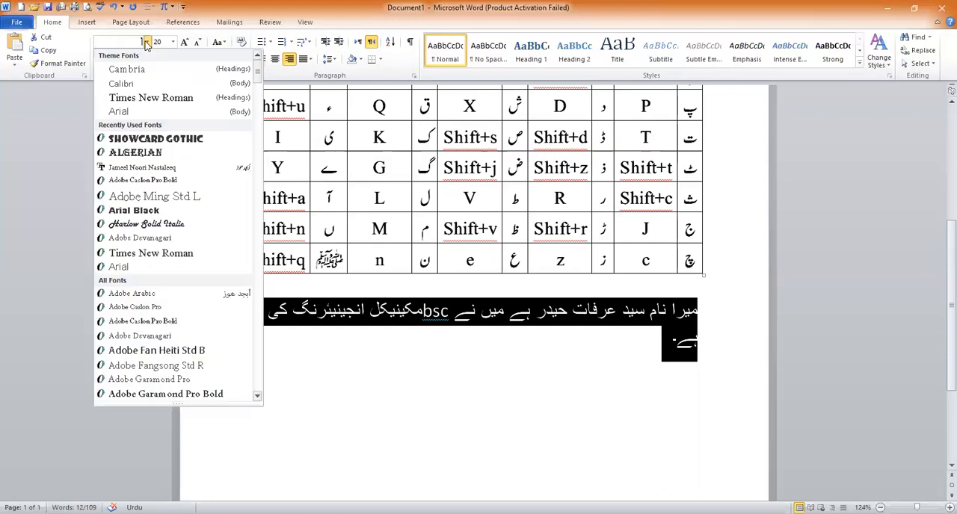
click(167, 170)
click(397, 342)
Delete the entire Urdu introduction sentence below the table
drag(374, 325, 465, 331)
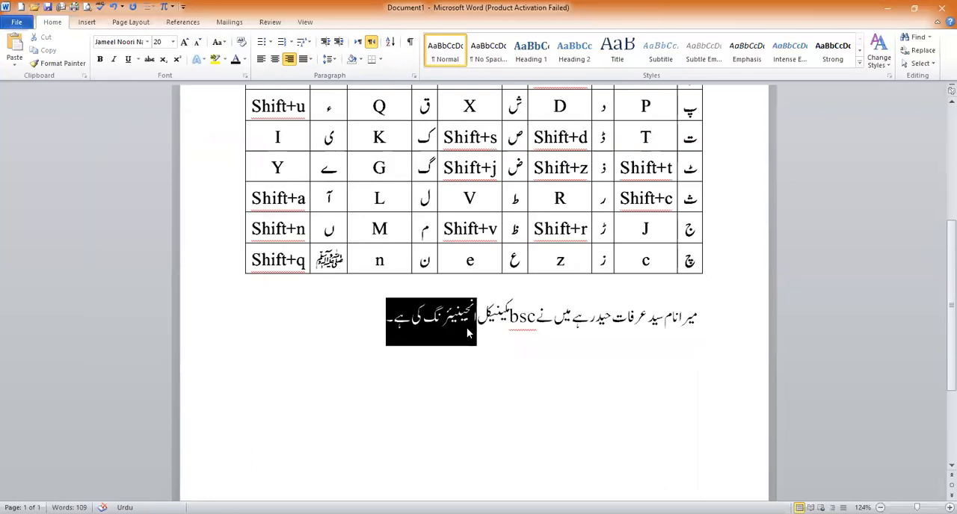
key(BackSpace)
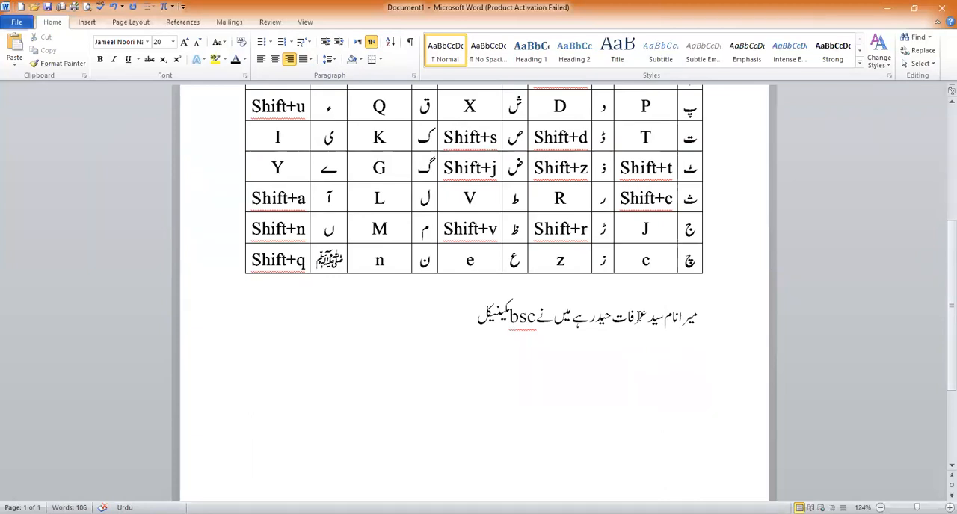
drag(468, 320, 714, 319)
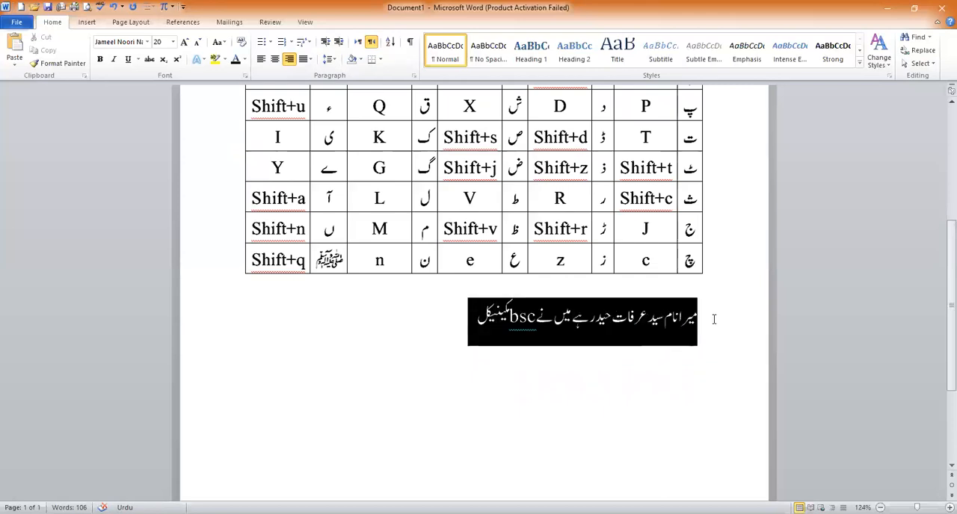
key(BackSpace)
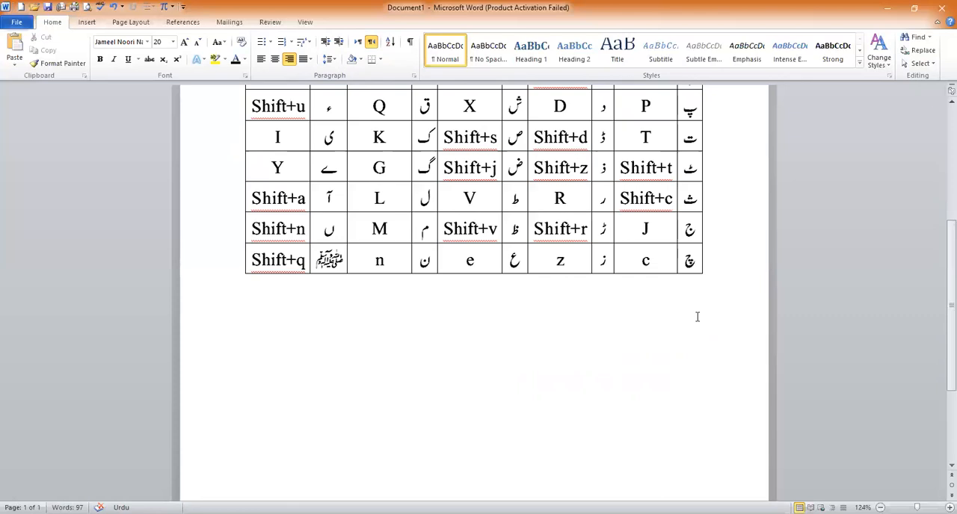
Switch to English input, write "Jameel Noori Nastaleeq Font" below the table and centre the line
key(alt+shift)
text(Jameel Noori)
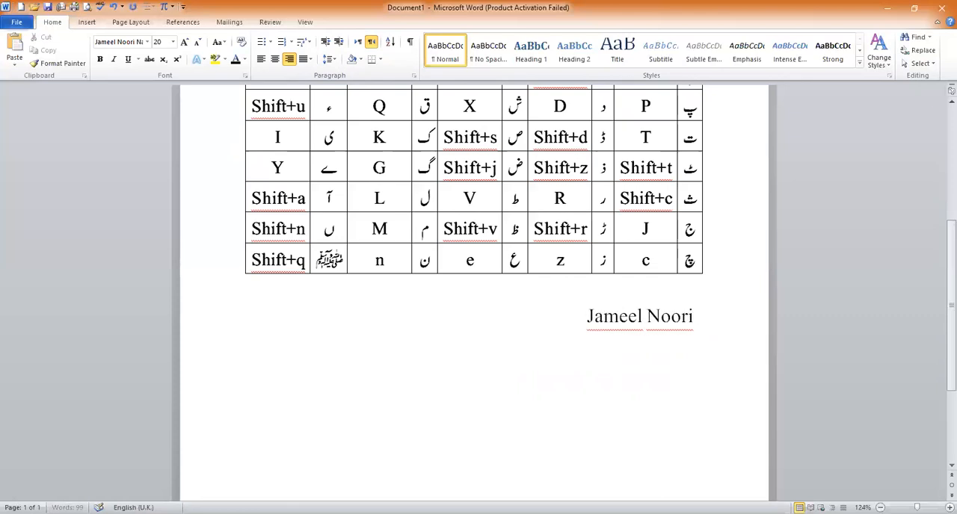
text( Nastaleeq)
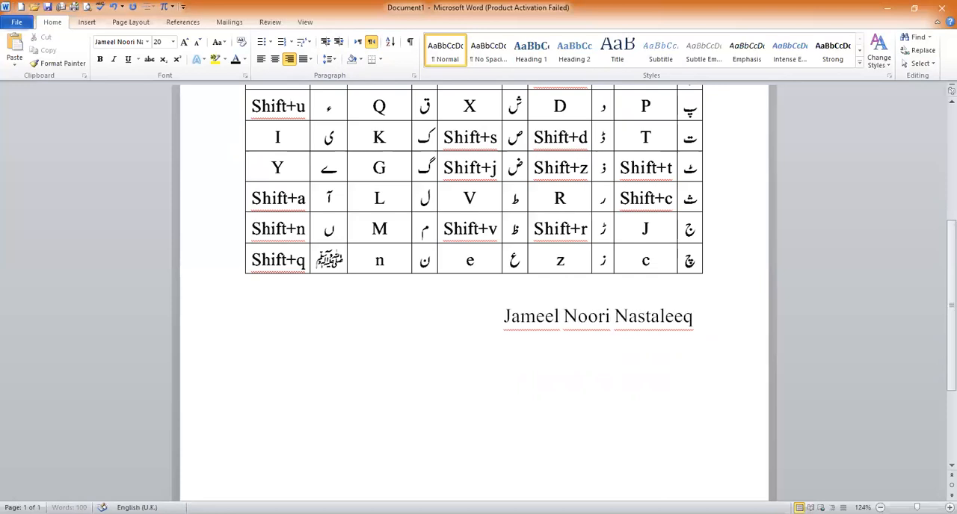
text( Font)
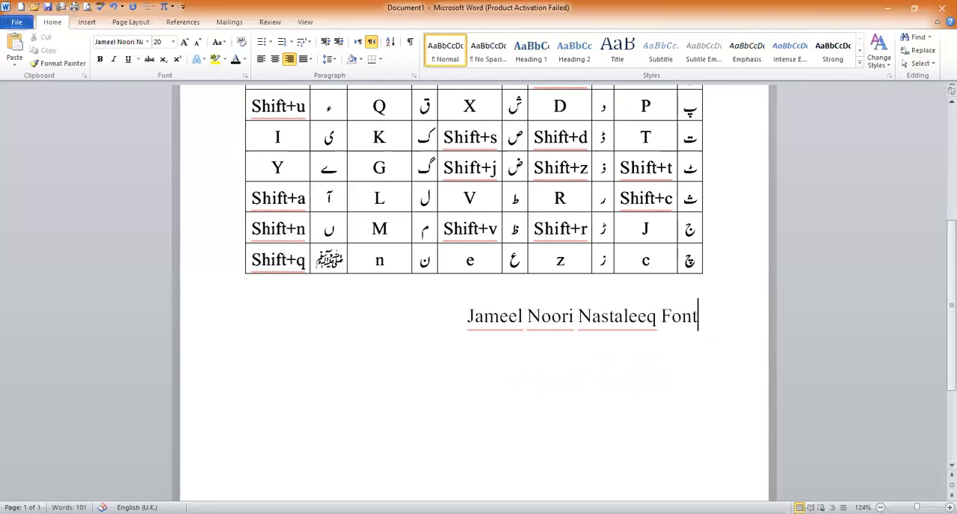
key(ctrl+e)
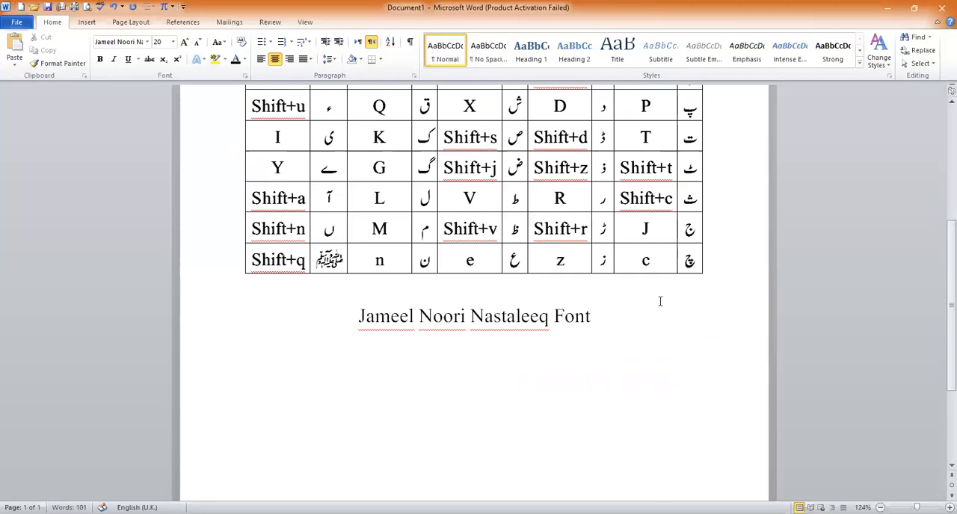
drag(616, 322, 360, 317)
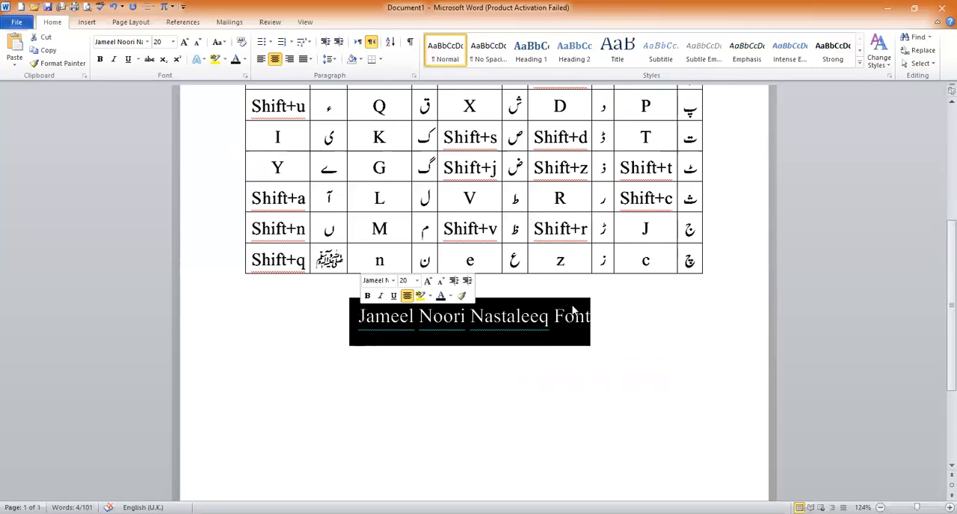
scroll(941, 279, up, 6)
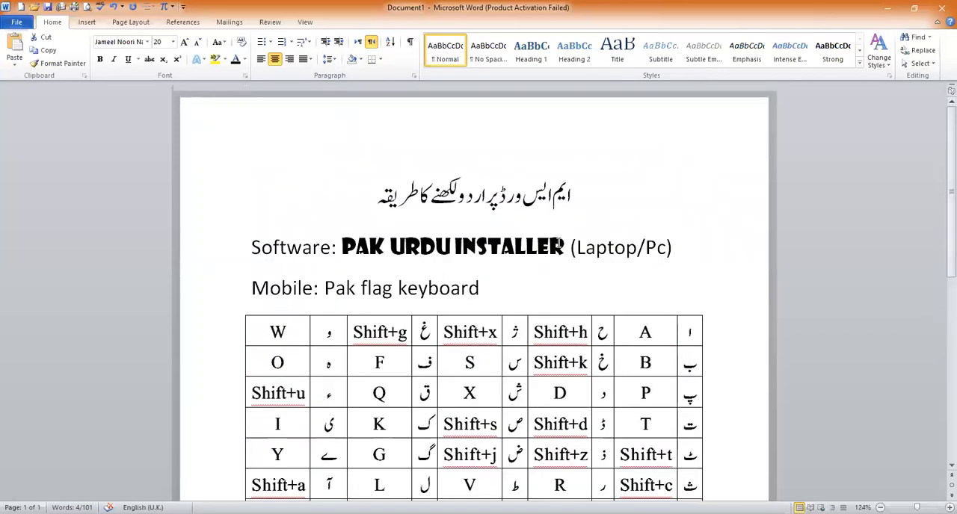
scroll(941, 357, down, 5)
scroll(940, 357, down, 1)
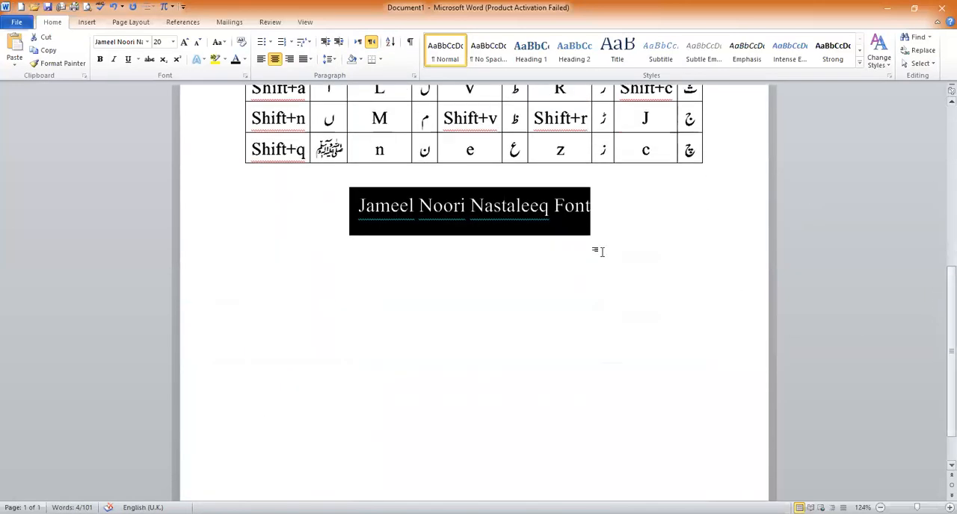
Apply the Jameel Noori Nastaleeq font at the end of the centred font-name line below the letter table
click(519, 262)
click(602, 223)
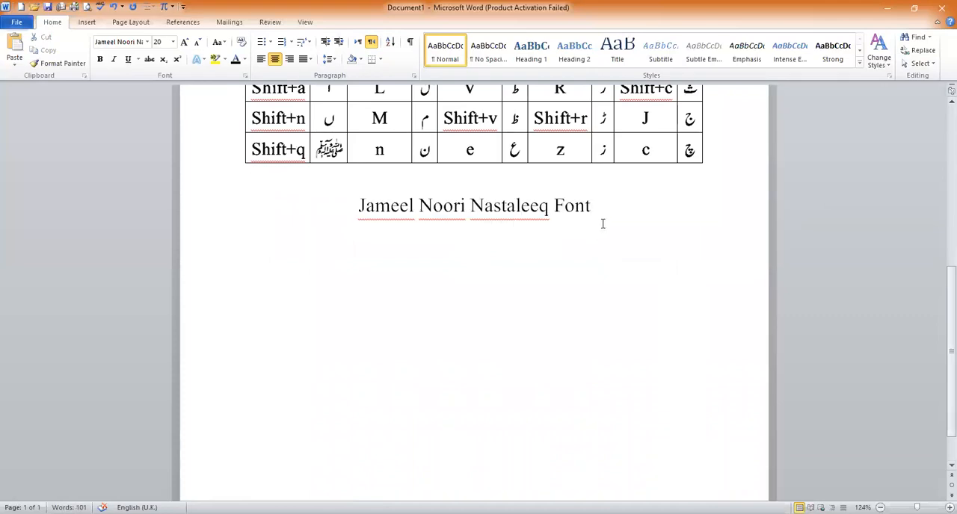
click(149, 42)
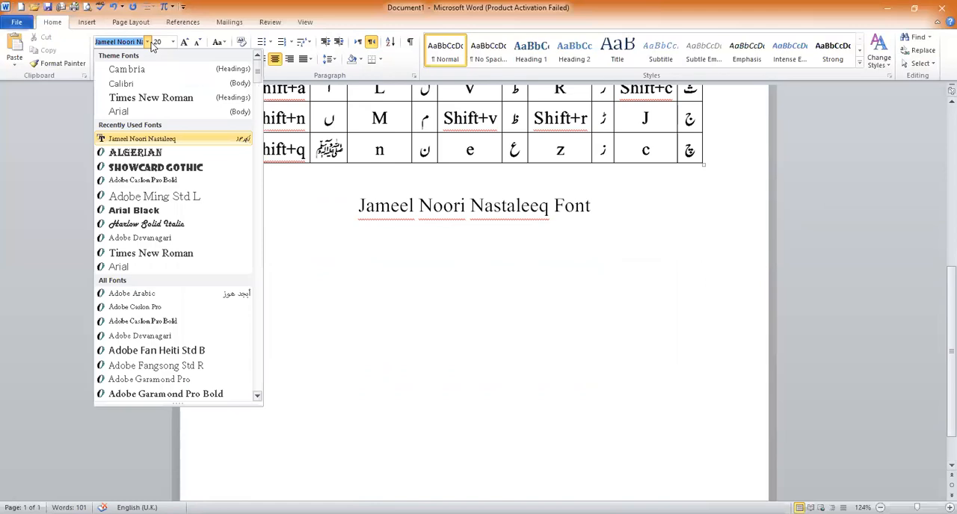
click(168, 139)
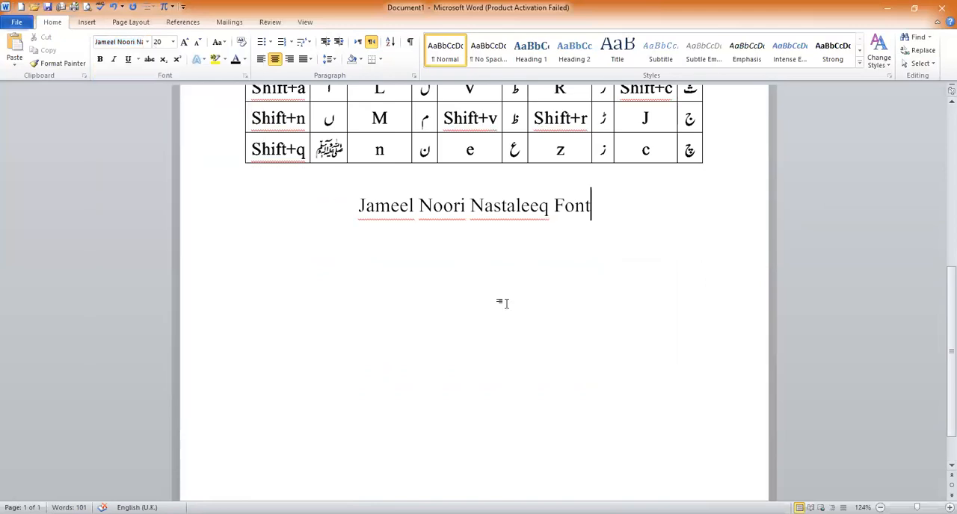
scroll(940, 303, up, 3)
scroll(940, 266, up, 2)
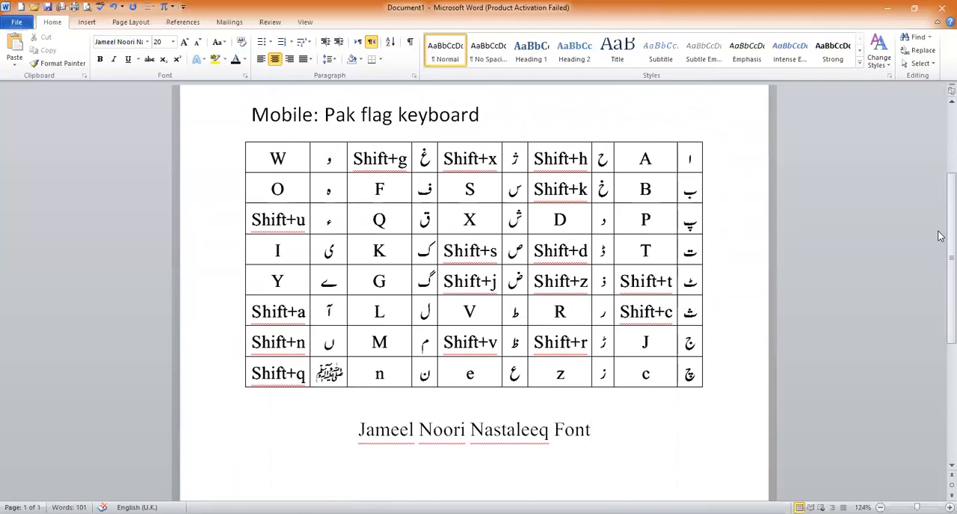
Start a new blank page after the "Jameel Noori Nastaleeq Font" line with a page break
scroll(940, 344, down, 5)
key(Return)
key(ctrl+Return)
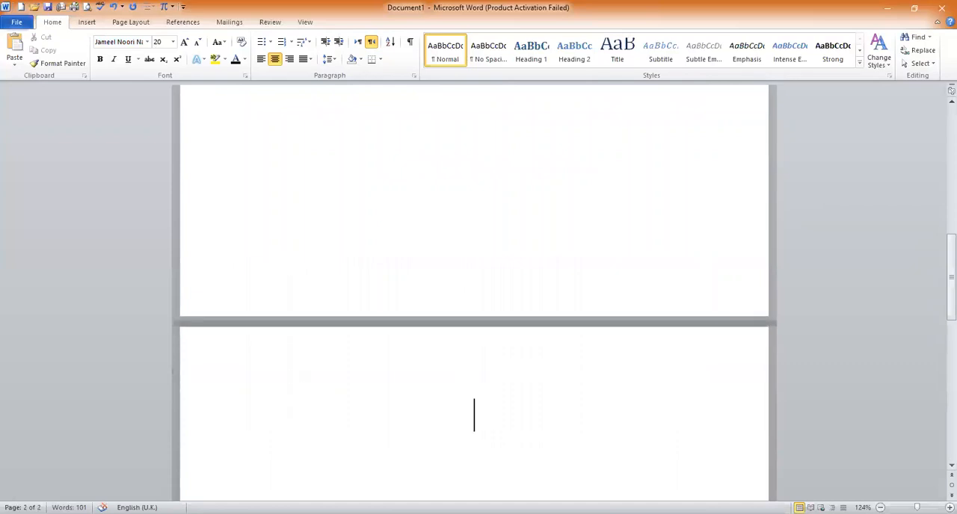
key(BackSpace)
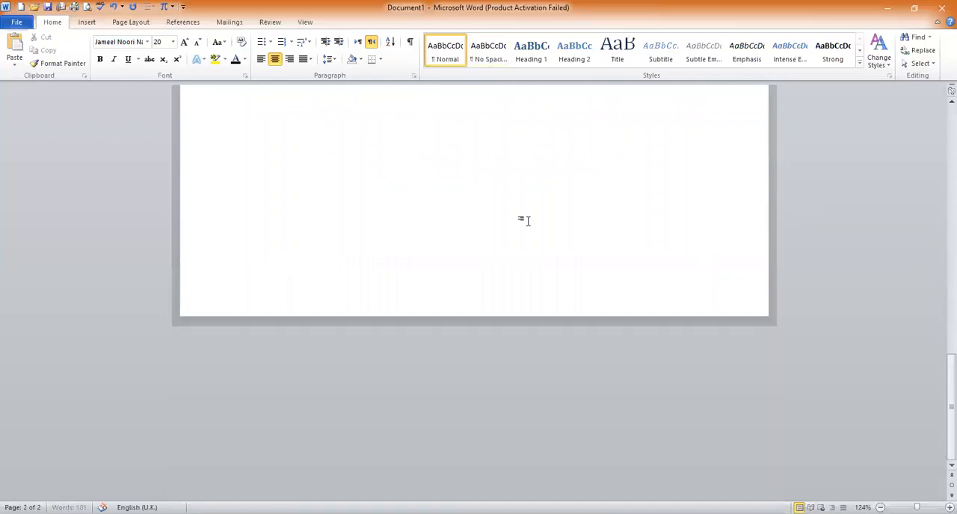
key(ctrl+Return)
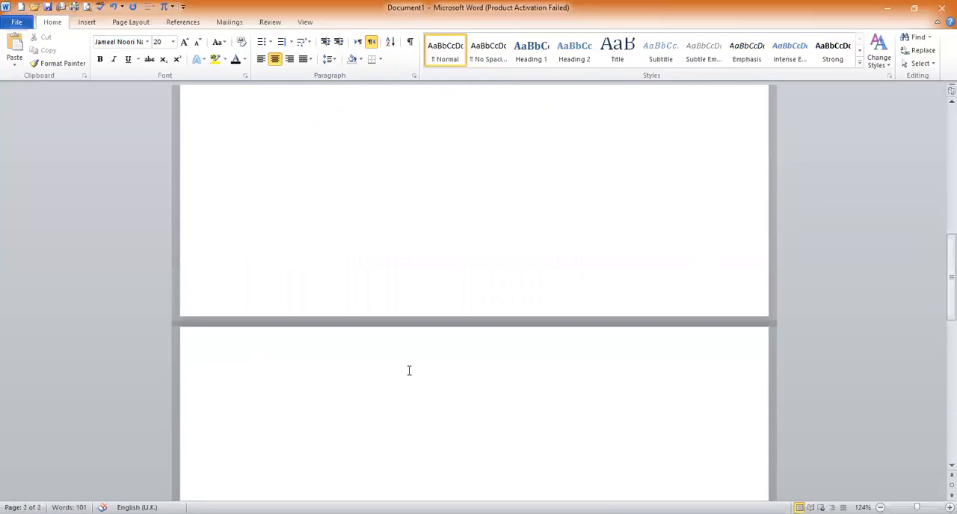
Insert a table with six columns and two rows on the new page
click(86, 24)
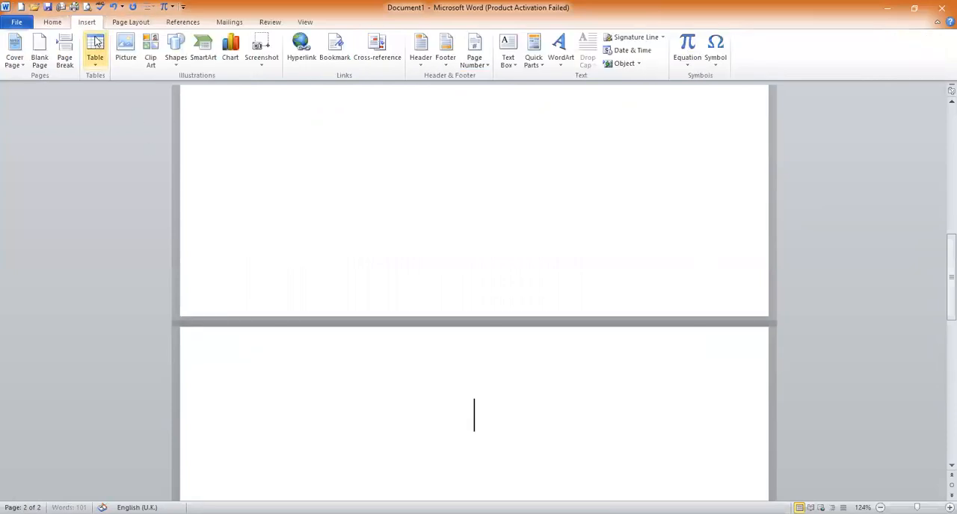
click(95, 69)
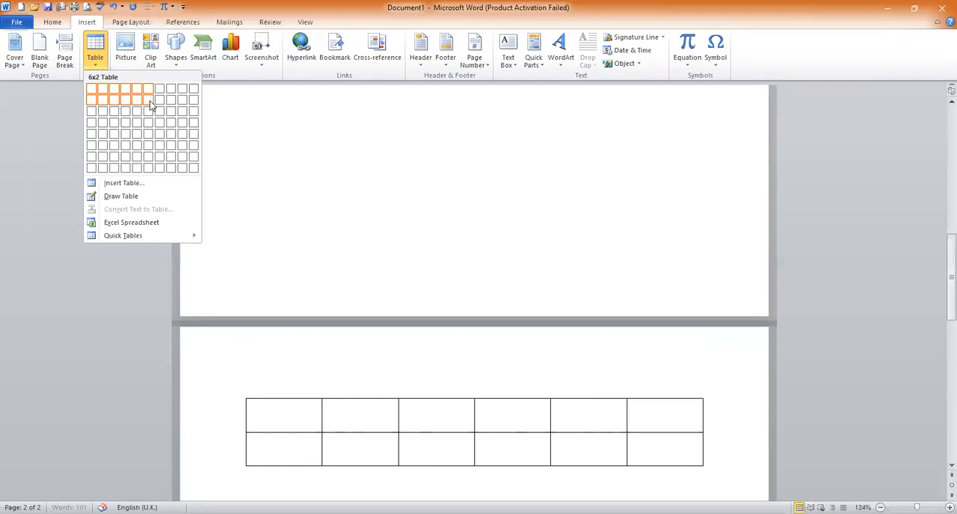
click(150, 104)
Reduce the text size of the whole new table to 16 pt and add a blank line above it
drag(645, 446, 269, 396)
click(51, 22)
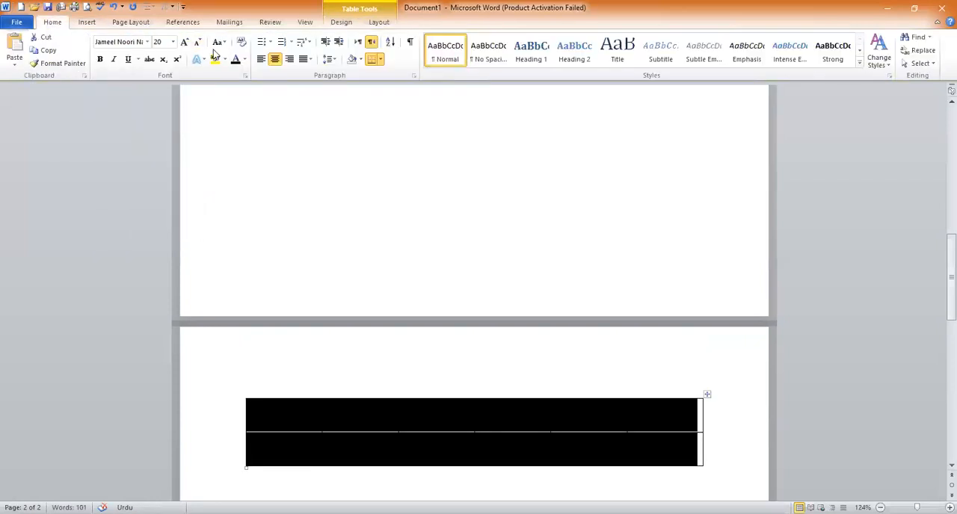
click(196, 43)
click(367, 202)
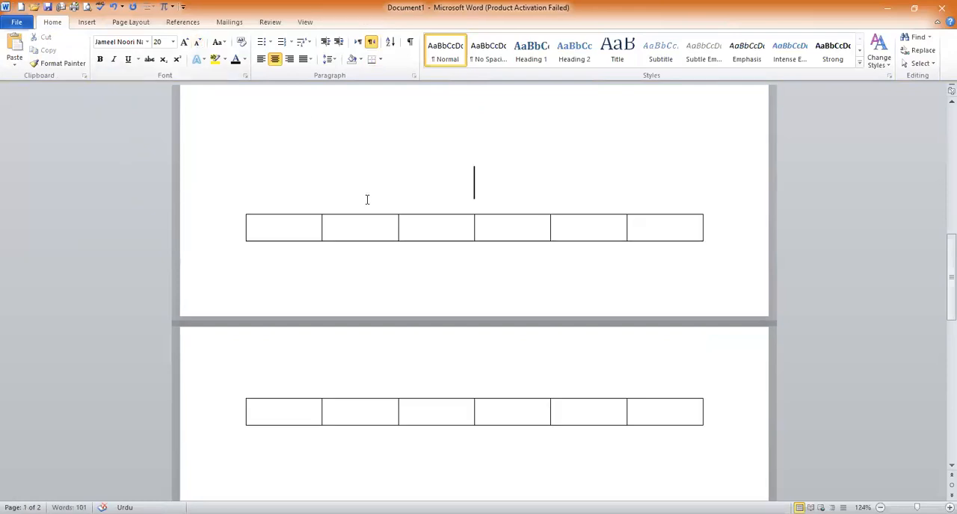
key(Return)
Switch to English input and enter the labels "NAME" and "CLASS" in the new table's first column
drag(940, 276, 940, 323)
click(319, 238)
key(alt+shift)
text(NAME)
key(Down)
key(alt+shift)
text(CLASS)
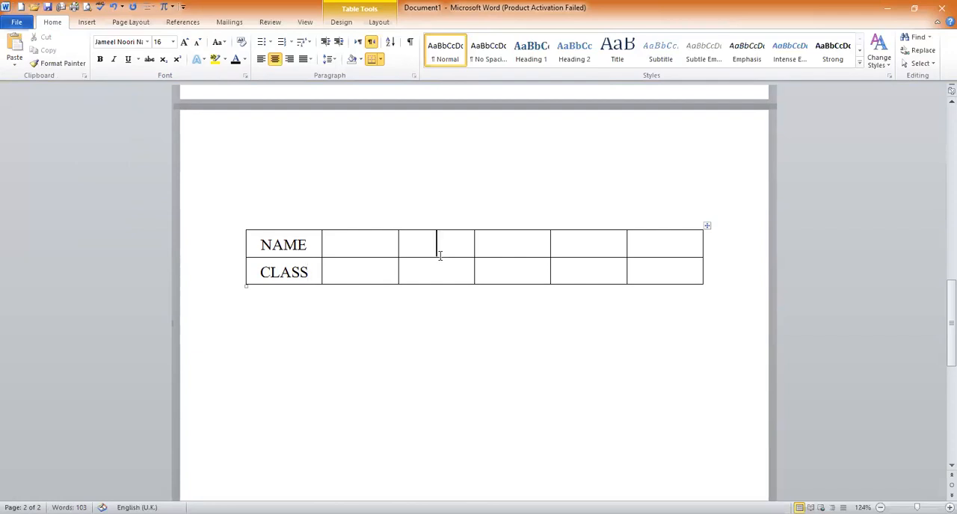
Enter "Roll#" and "Subject" in the table's third column, and "Marks" and "Time" in the fifth column
text(Roll#)
key(Down)
text(Subject)
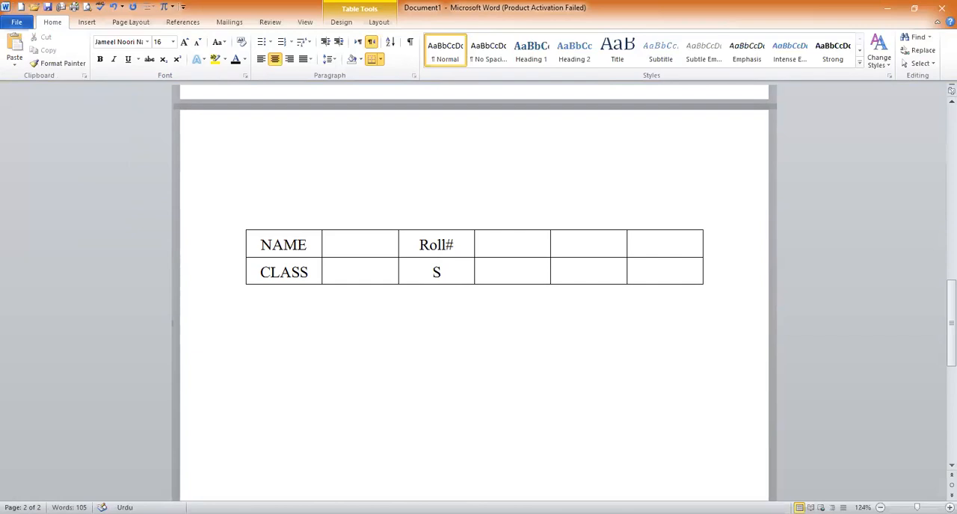
click(572, 241)
text(Marks)
key(Down)
text(Time)
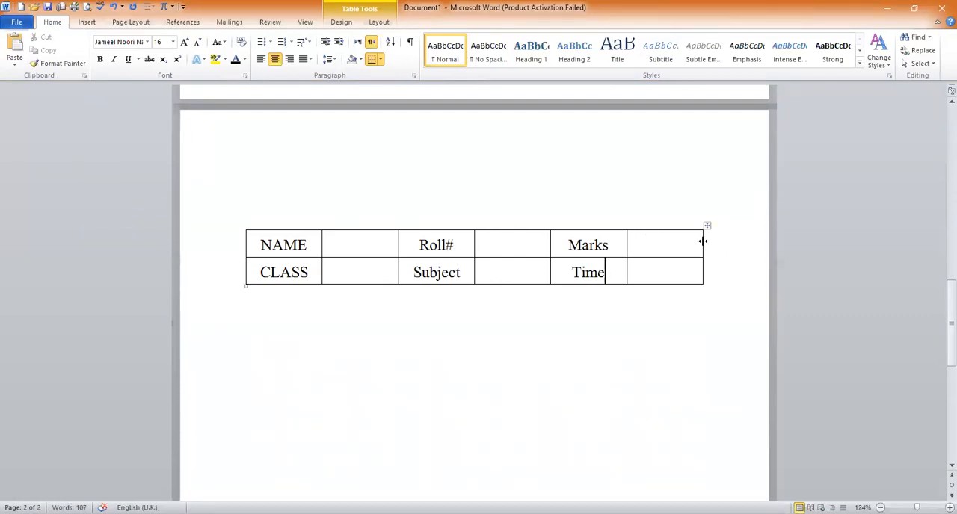
Extend the table's right edge towards the page edge and shift the inner column borders right to widen the second column
drag(703, 241, 742, 241)
drag(627, 244, 679, 244)
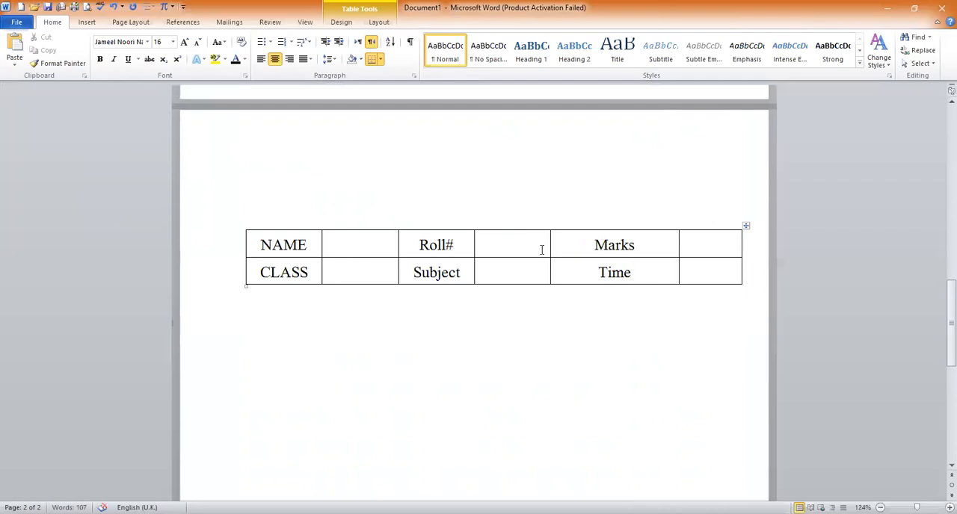
drag(549, 248, 609, 246)
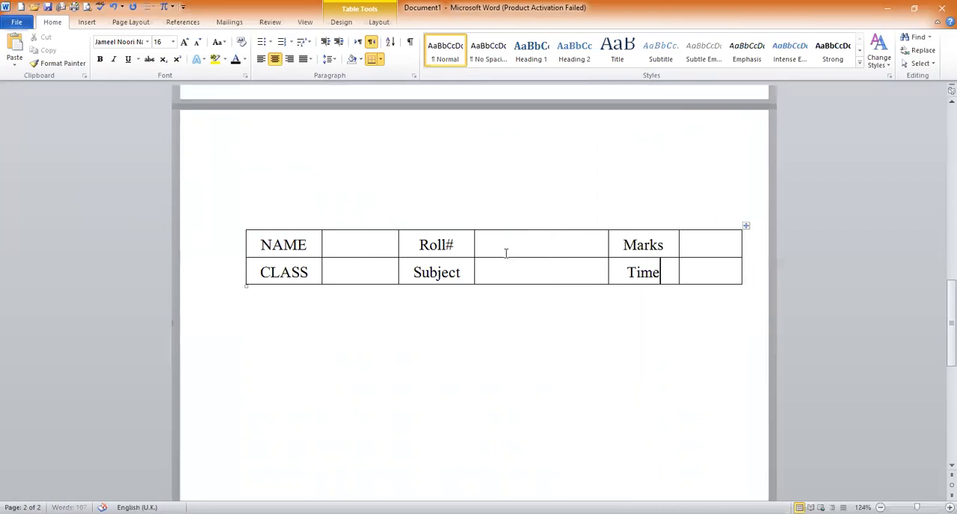
drag(474, 240, 552, 239)
drag(397, 242, 483, 242)
click(400, 246)
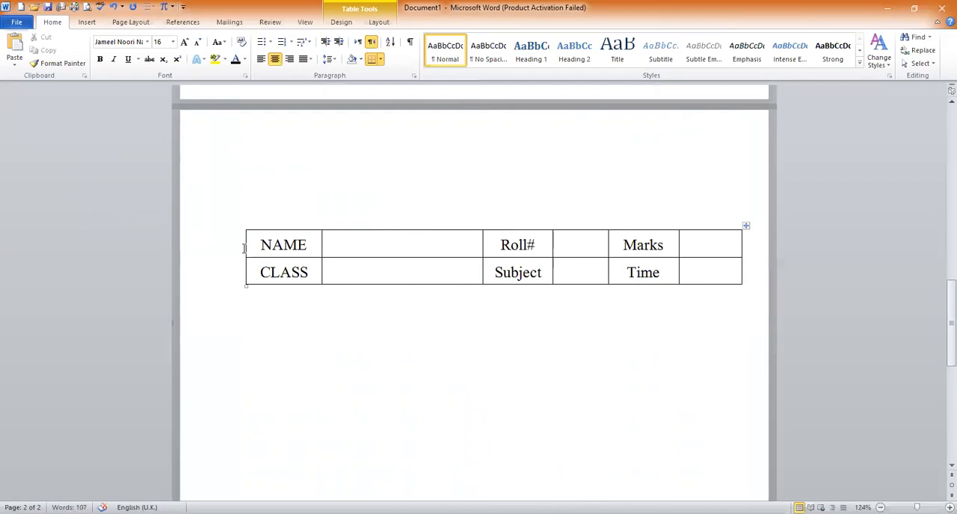
Extend the table's left edge outward and narrow the NAME and CLASS column to fit its labels
drag(245, 246, 216, 246)
drag(320, 249, 279, 246)
click(707, 251)
click(338, 24)
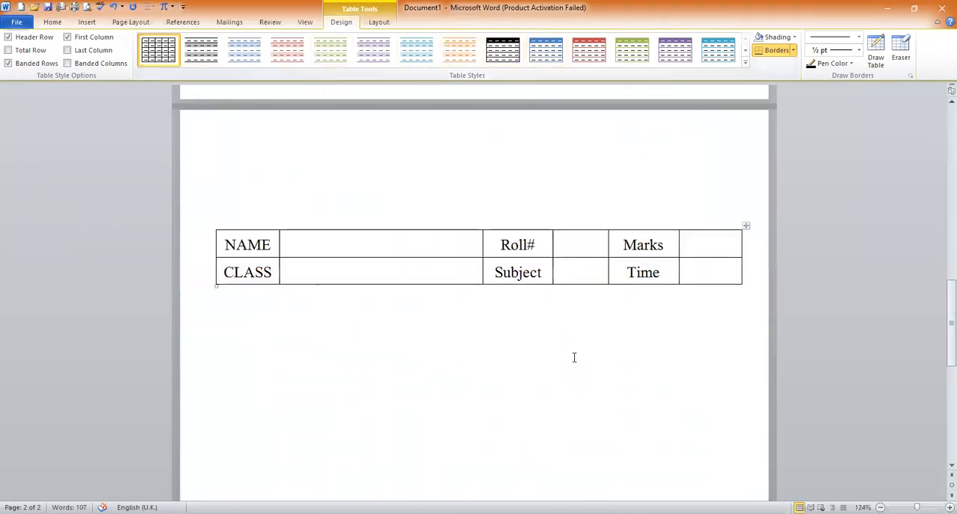
Enter the school title "THE AMBITIOUS EDUCATIONAL SYSTEM" in the page header and centre it
double_click(448, 177)
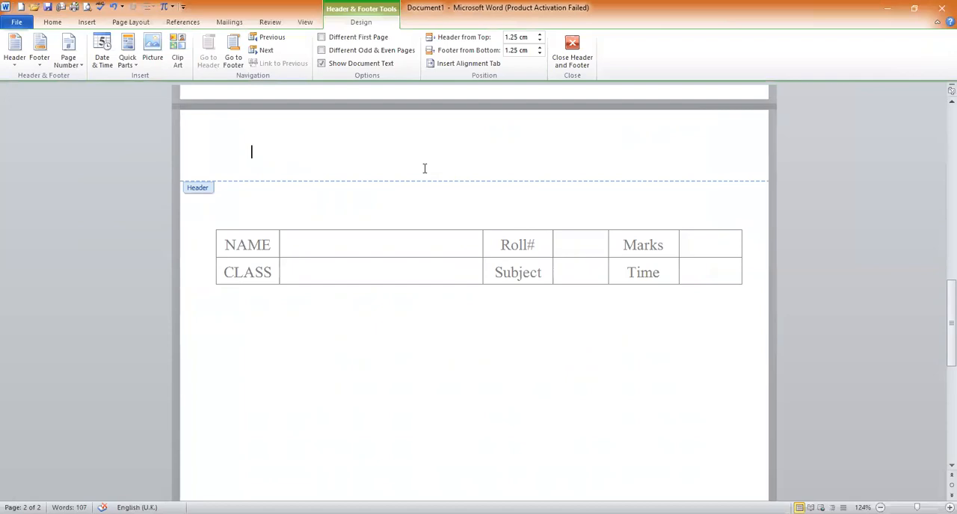
text(THE AMBITIOUS EDUCATIONAL)
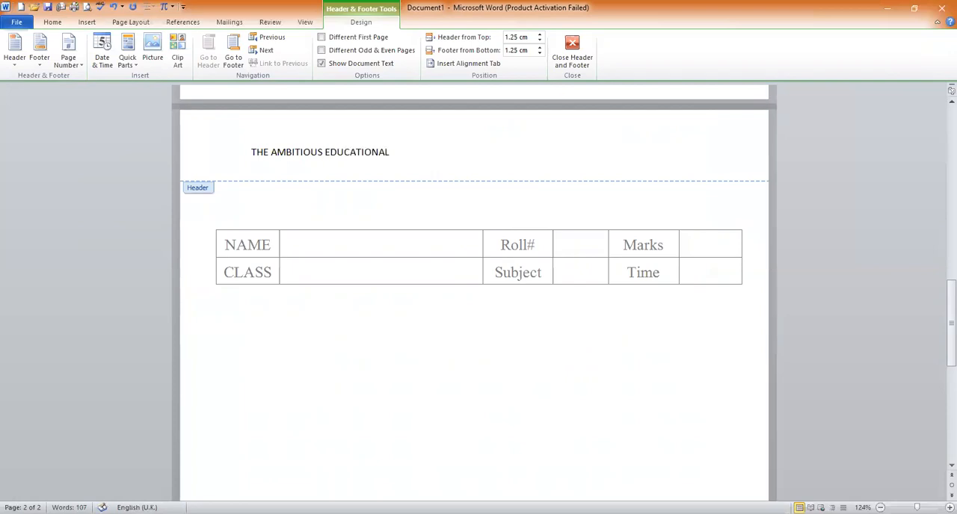
key(ctrl+e)
Enlarge and bold the header title to span most of the text width, and return to the body, keeping a blank line above the table
drag(590, 153, 376, 153)
key(ctrl+shift+period)
key(ctrl+shift+period)
key(ctrl+shift+period)
key(ctrl+shift+period)
key(ctrl+shift+period)
key(ctrl+shift+period)
key(ctrl+shift+period)
key(ctrl+shift+period)
key(ctrl+shift+period)
key(ctrl+shift+comma)
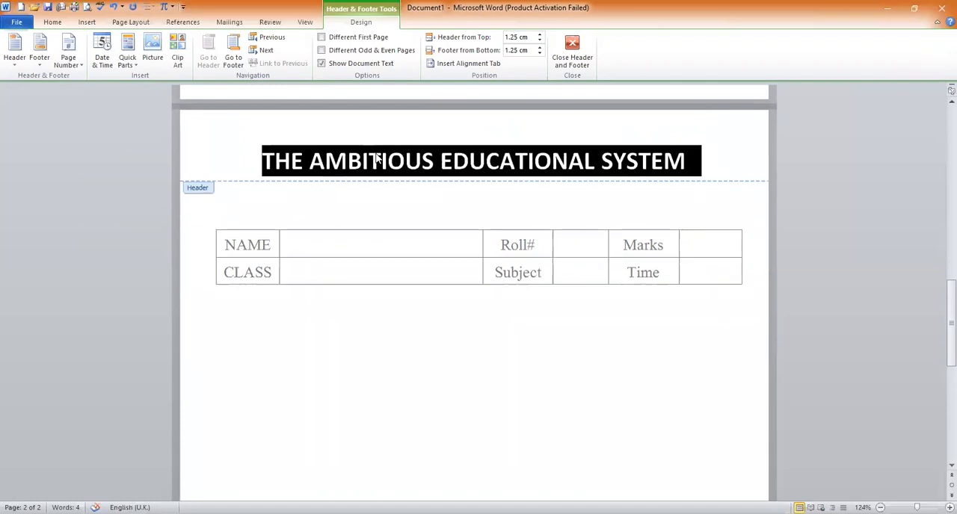
double_click(443, 213)
key(BackSpace)
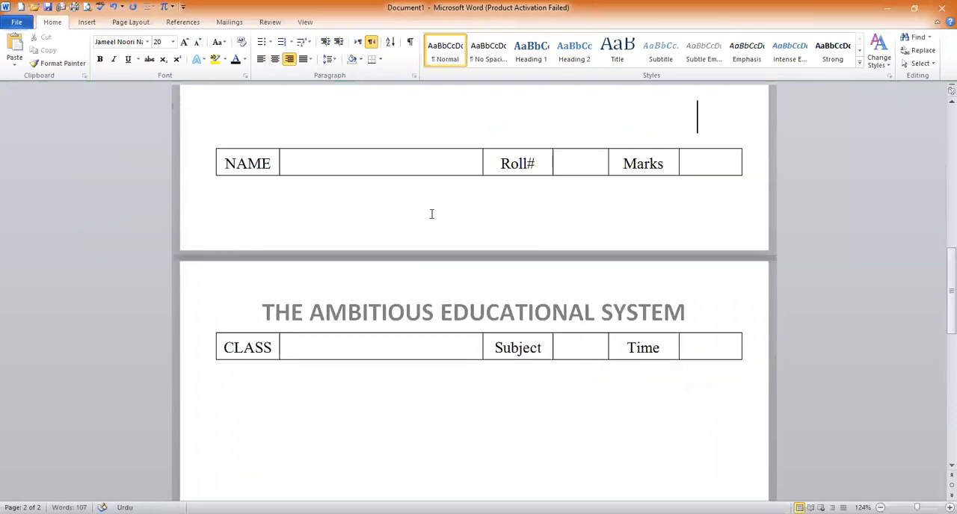
key(Return)
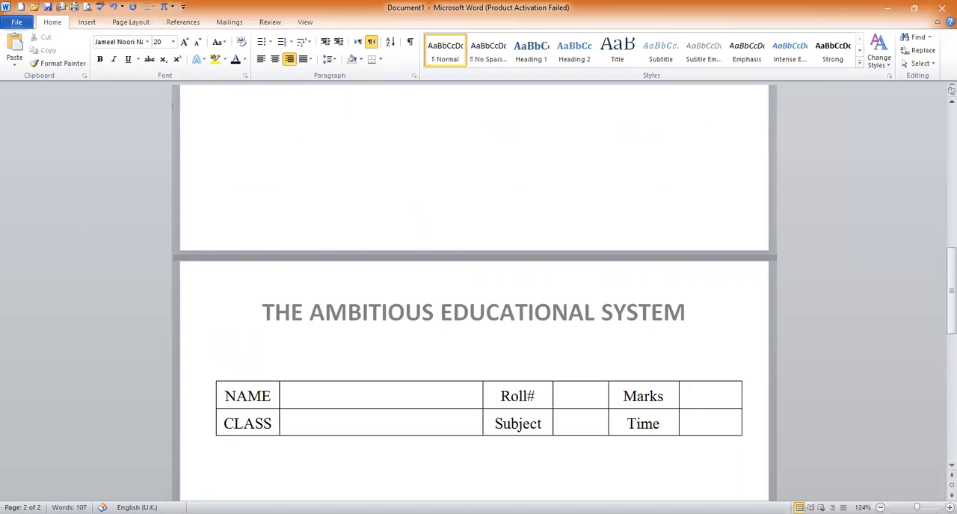
Switch to Urdu input and write the right-aligned question heading "سوال نمبر 1" below the NAME and CLASS table
drag(948, 284, 941, 308)
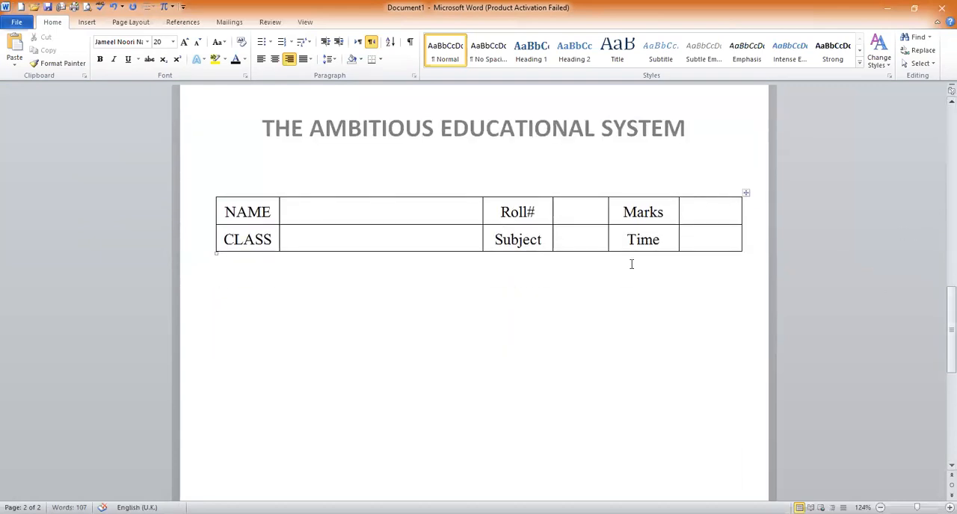
key(ctrl+e)
key(alt+shift)
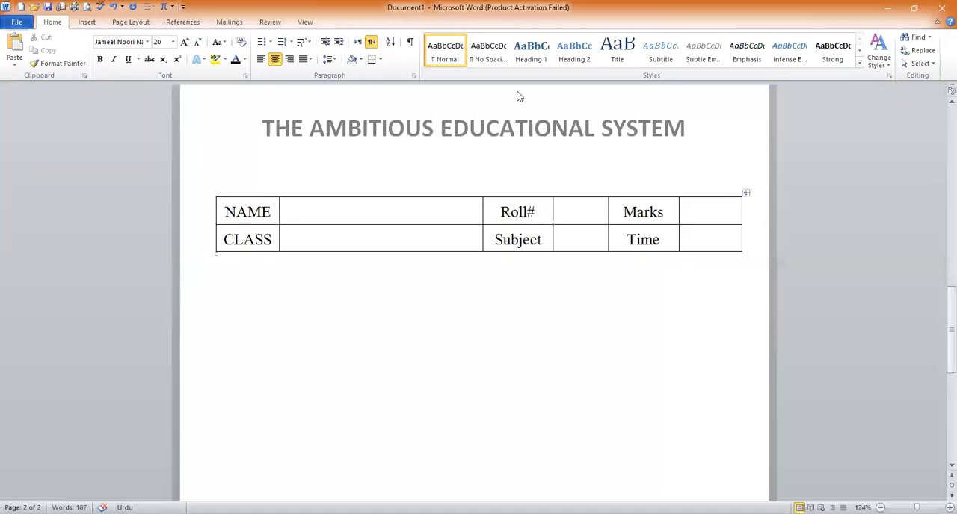
key(ctrl+r)
text(بوال نمبر 1)
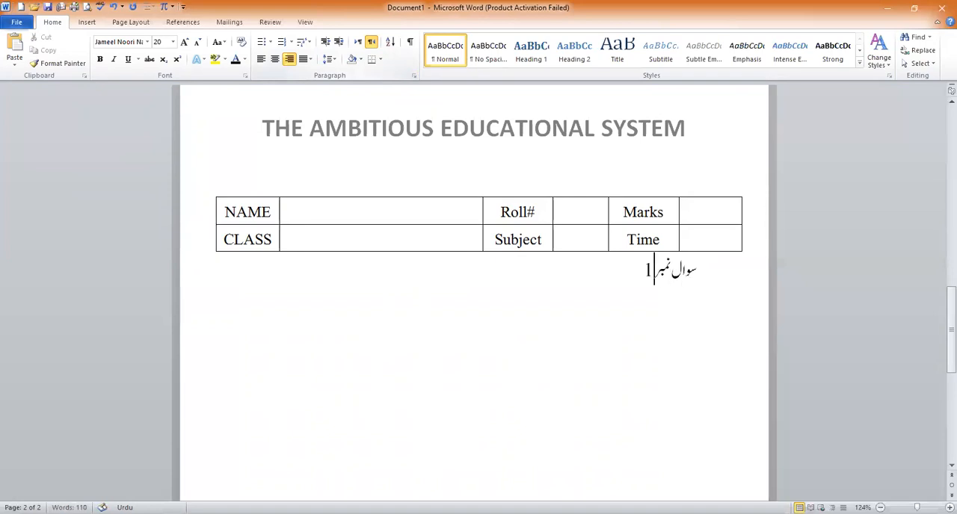